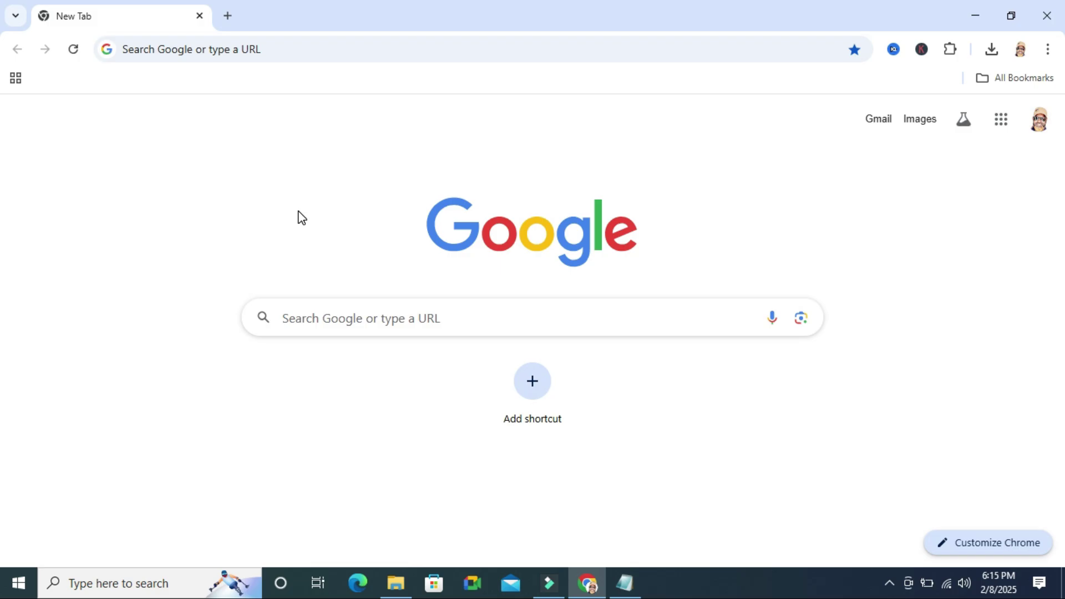
- Run the suggested 'my activity' Google search and open the official My Activity page
left_click(319, 318)
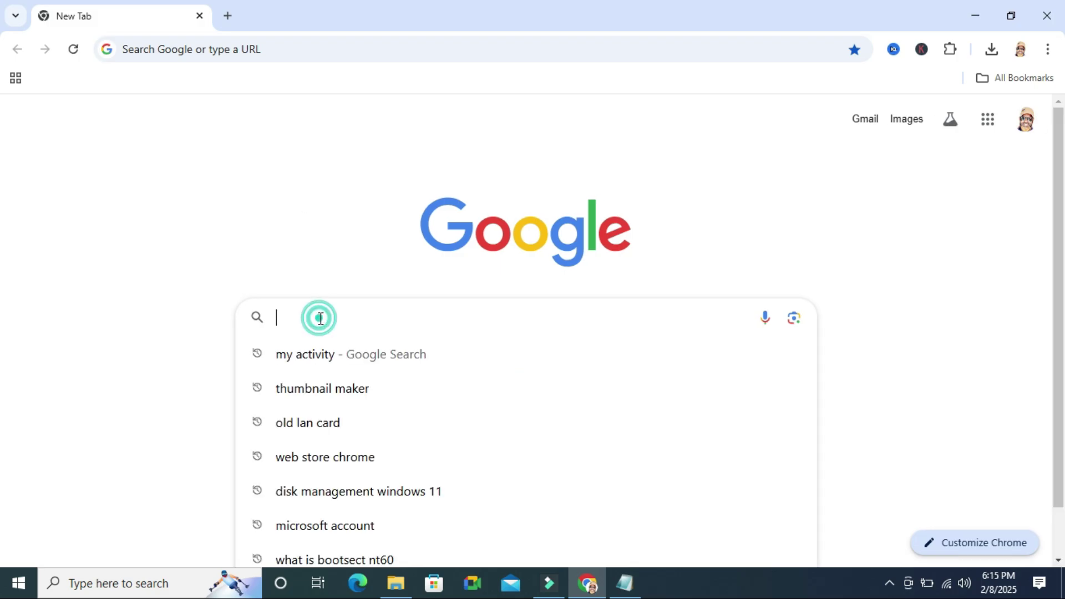
key("Down")
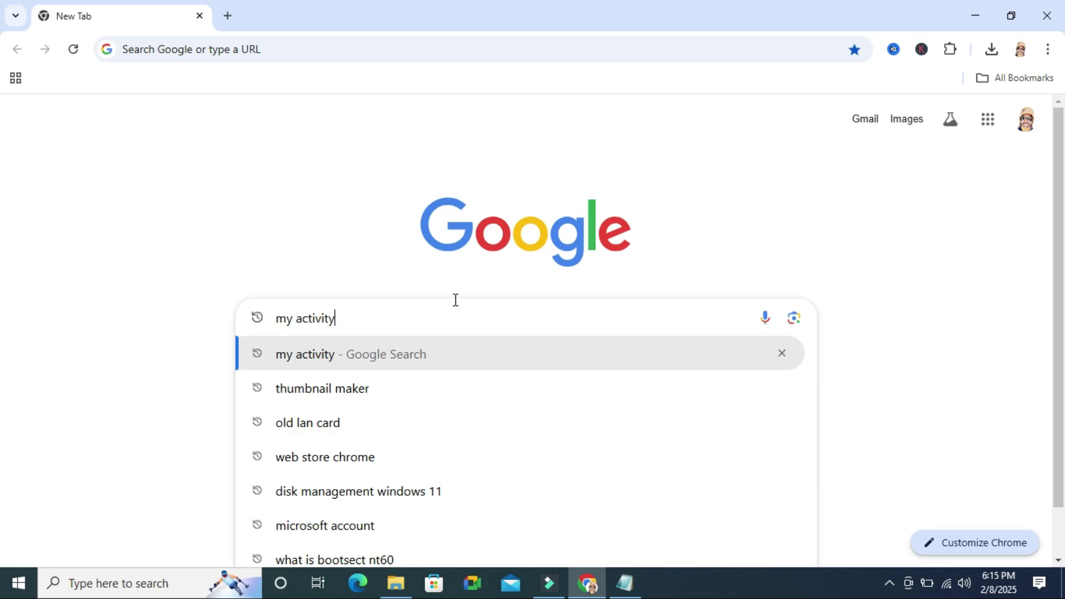
key("Return")
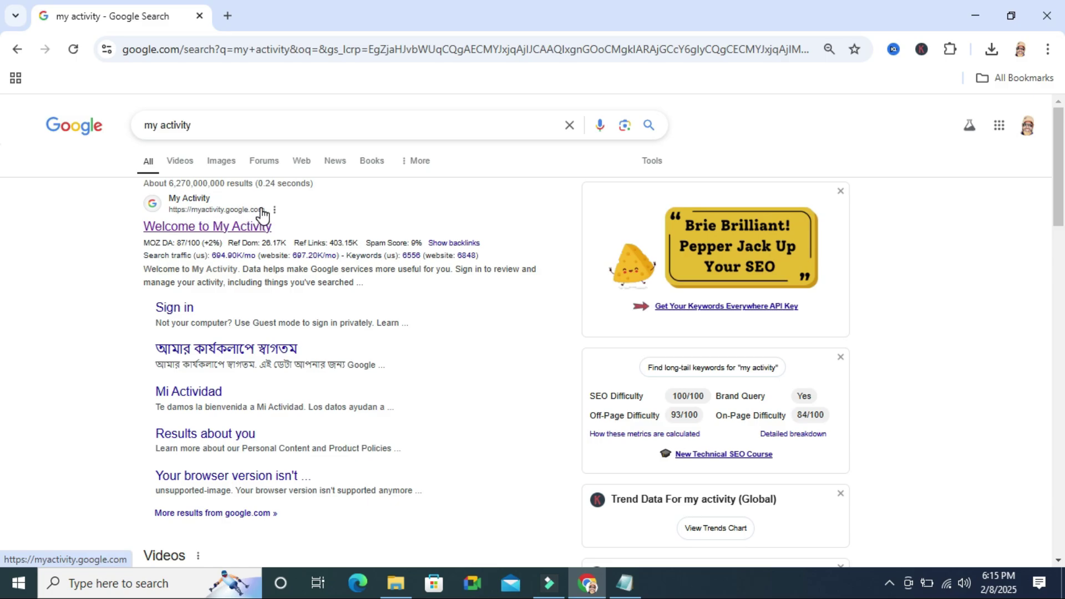
left_click(217, 226)
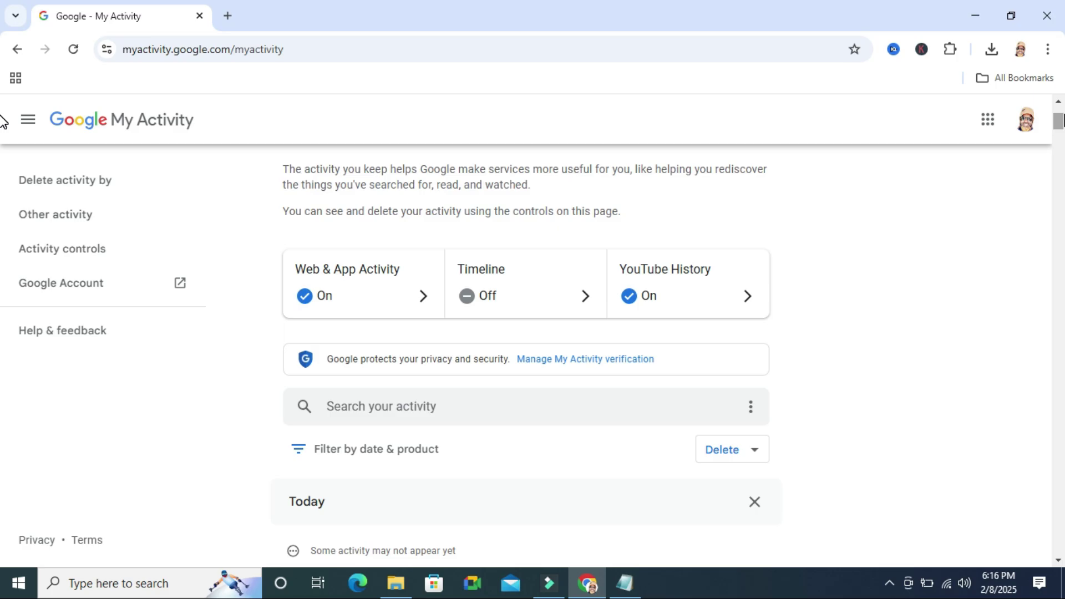
- Open the Web & App Activity card and find its Auto-delete section, currently Off
left_click(367, 284)
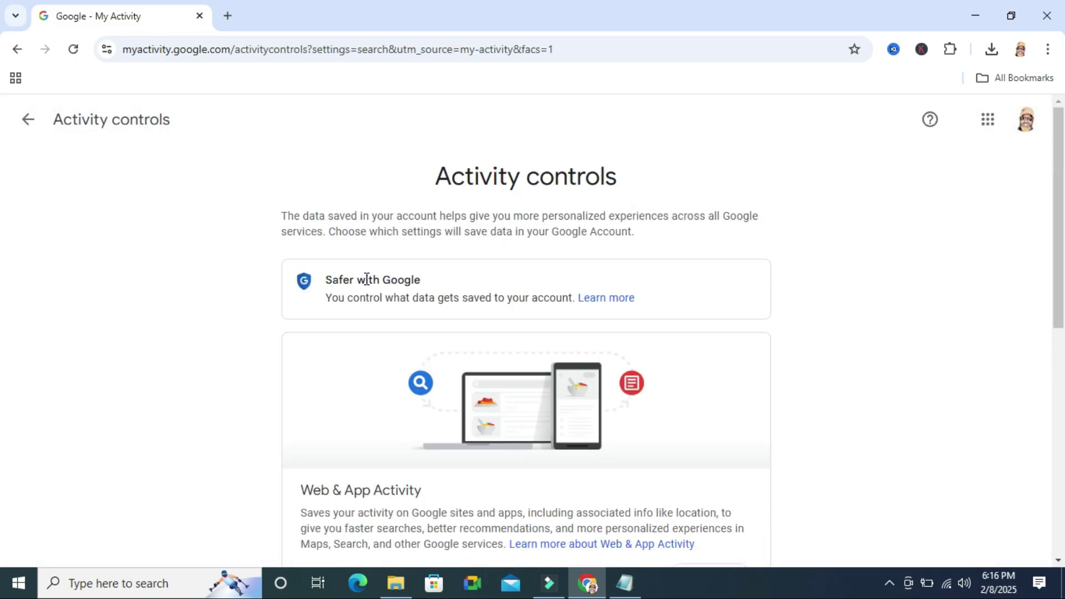
left_click_drag(1060, 150, 1062, 366)
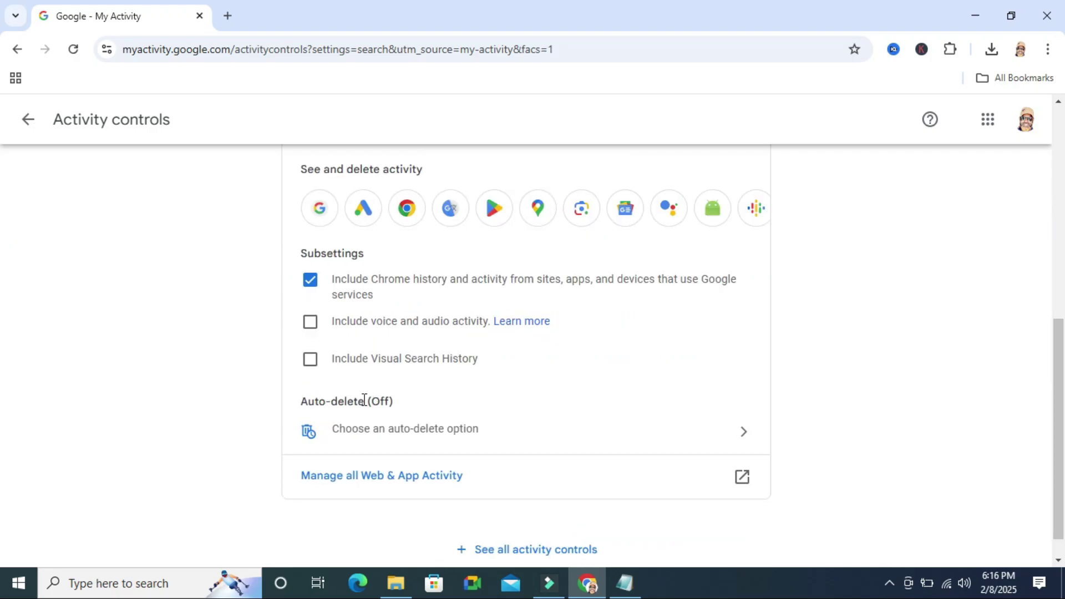
left_click_drag(348, 400, 401, 399)
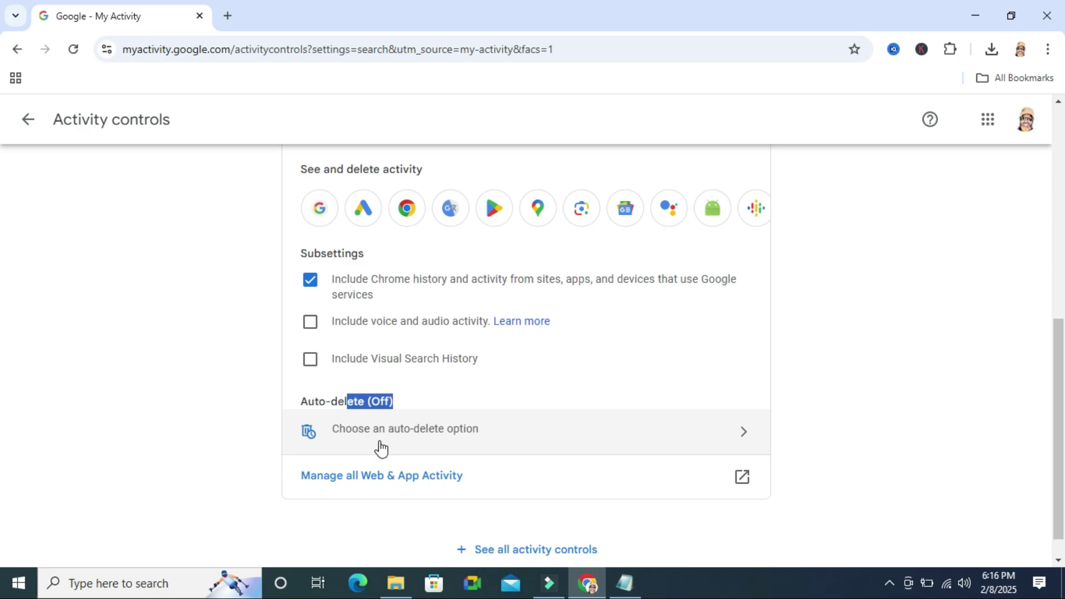
- In the auto-delete options, select 'Auto-delete activity older than' with 3 months
left_click(403, 430)
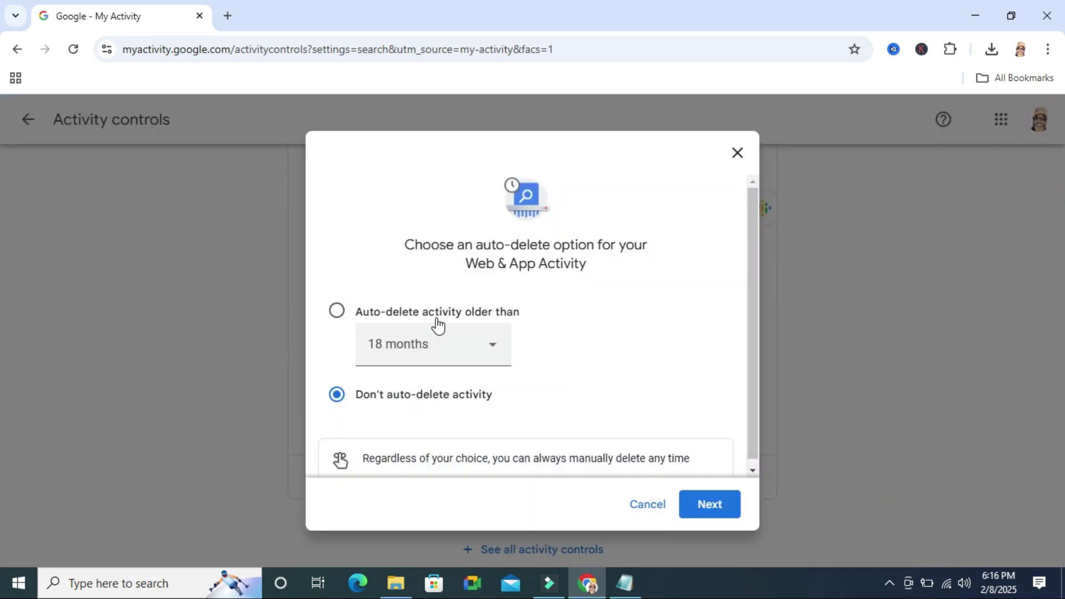
left_click(336, 310)
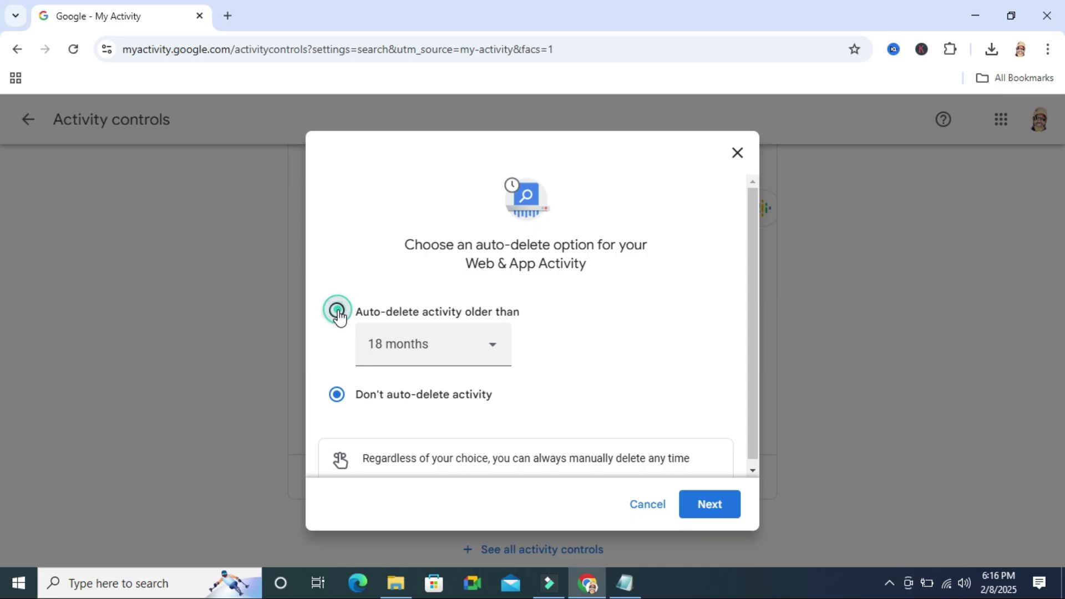
left_click(497, 348)
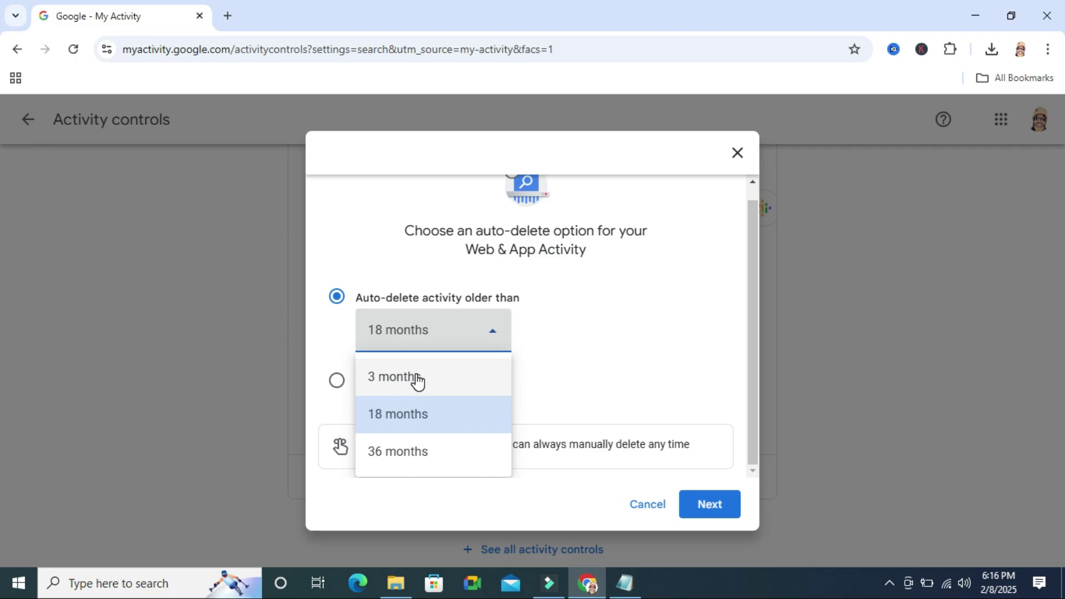
left_click(416, 379)
left_click(493, 333)
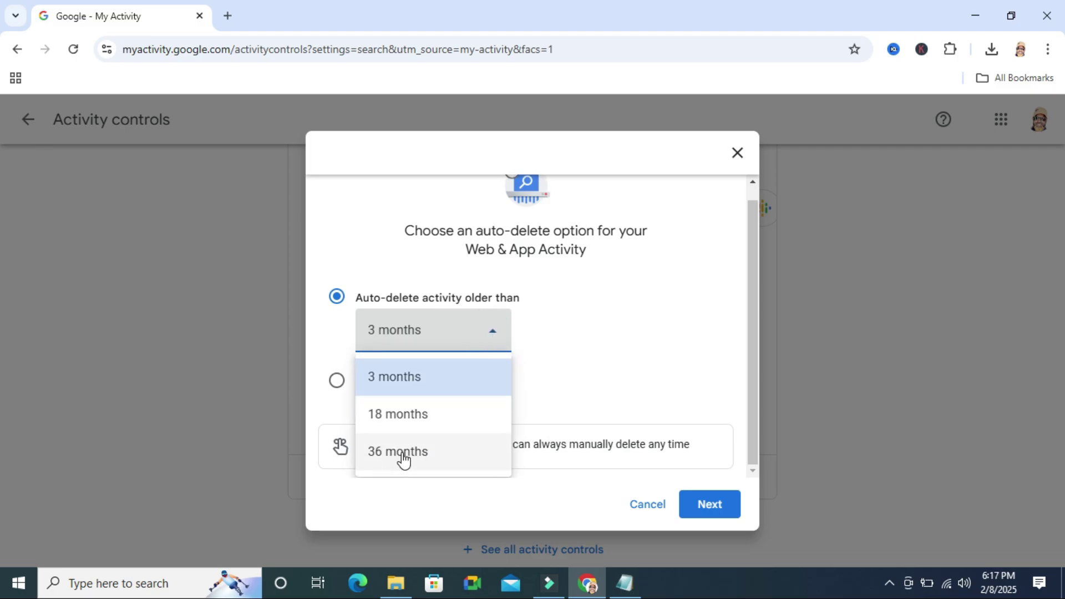
left_click(394, 379)
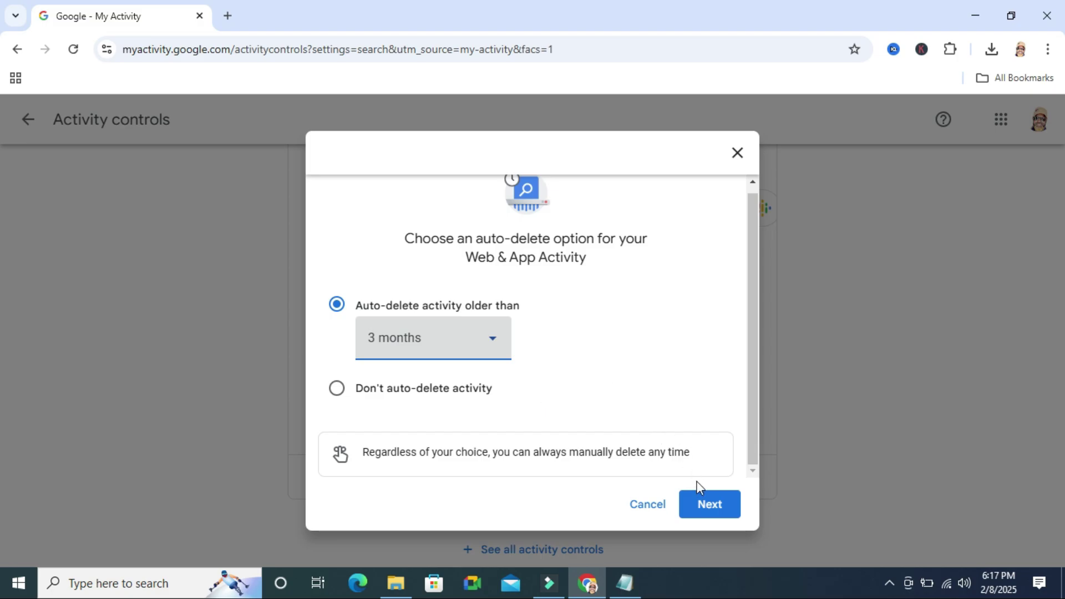
- Go past the 3-month deletion preview and confirm the auto-delete choice
left_click(707, 503)
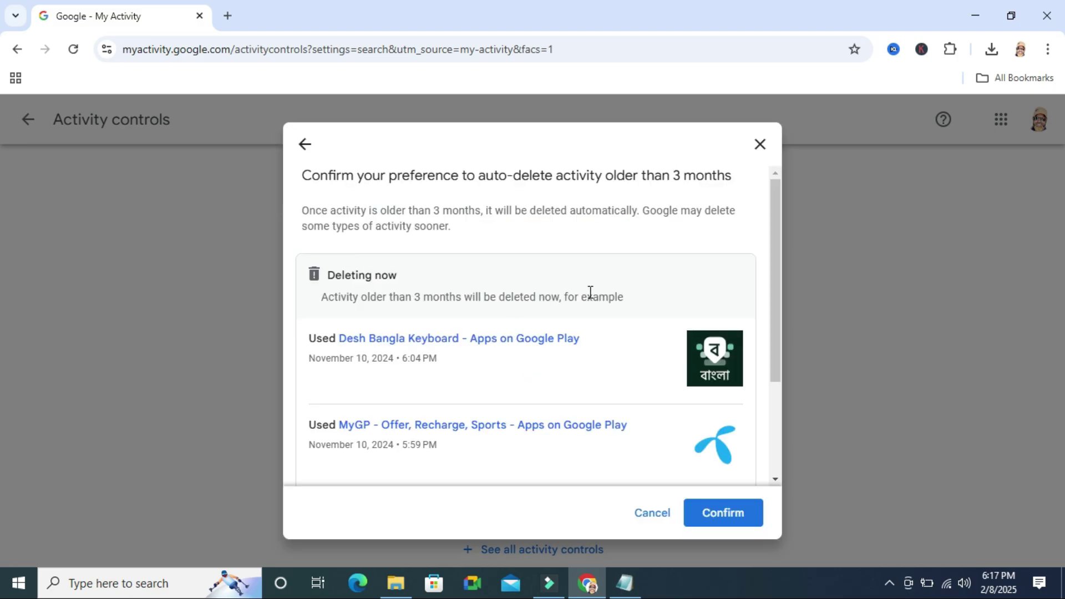
mouse_move(775, 275)
left_mouse_down()
mouse_move(775, 382)
mouse_move(782, 267)
left_mouse_up()
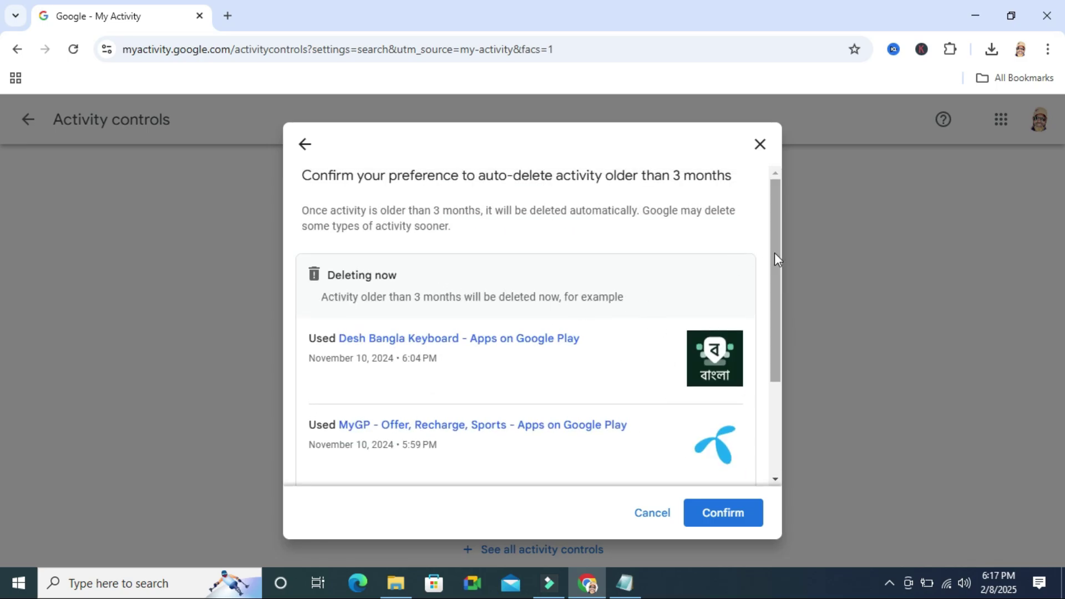
left_click_drag(775, 252, 769, 433)
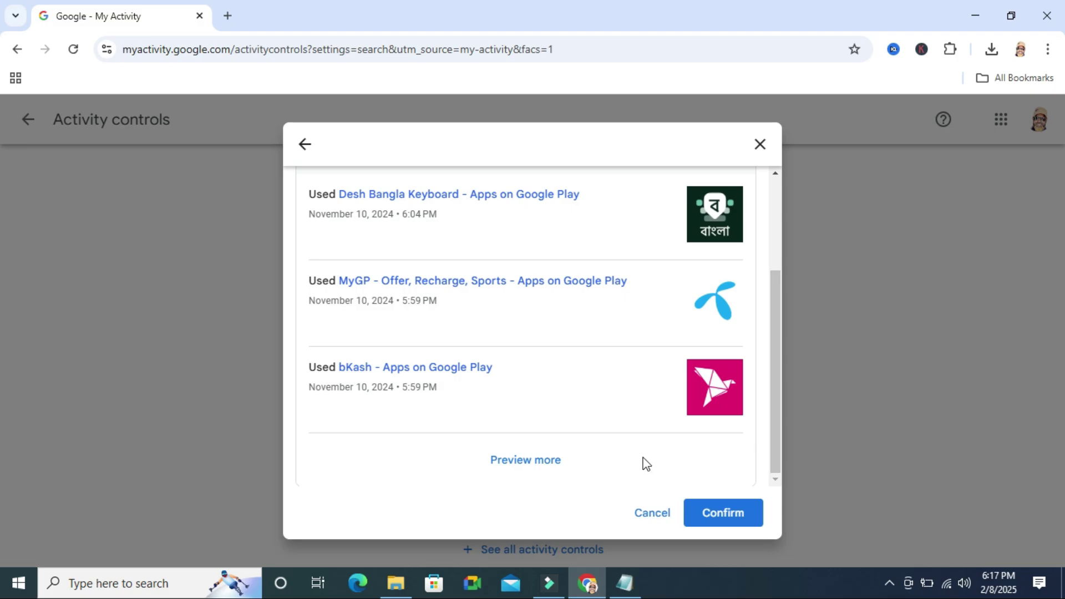
left_click(722, 512)
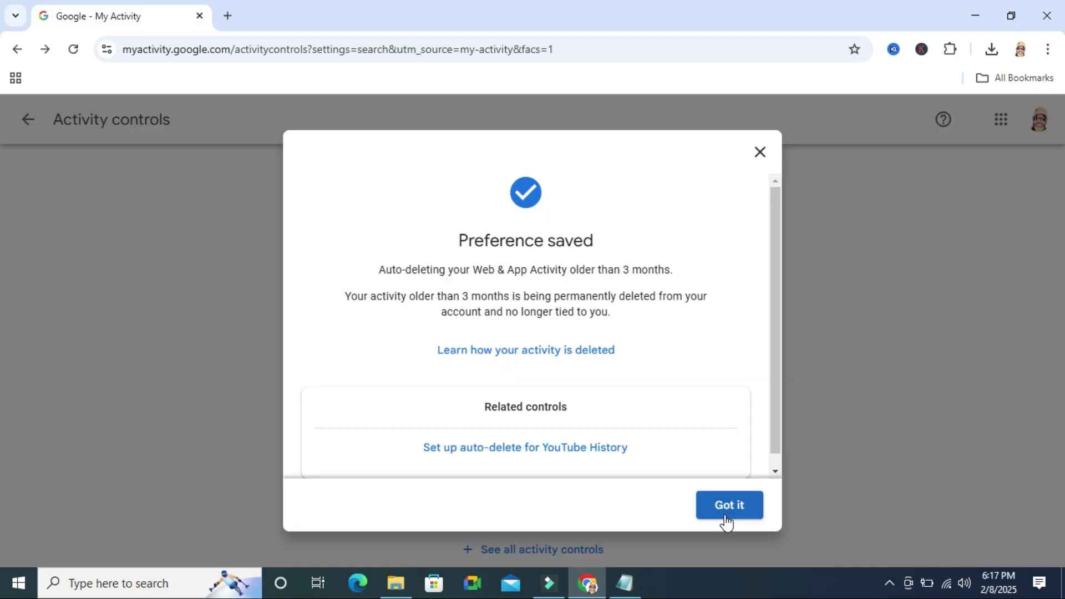
- Dismiss the 'Got it' message and check Auto-delete reads On for activity older than 3 months
left_click(730, 506)
scroll(732, 511, "down", 1)
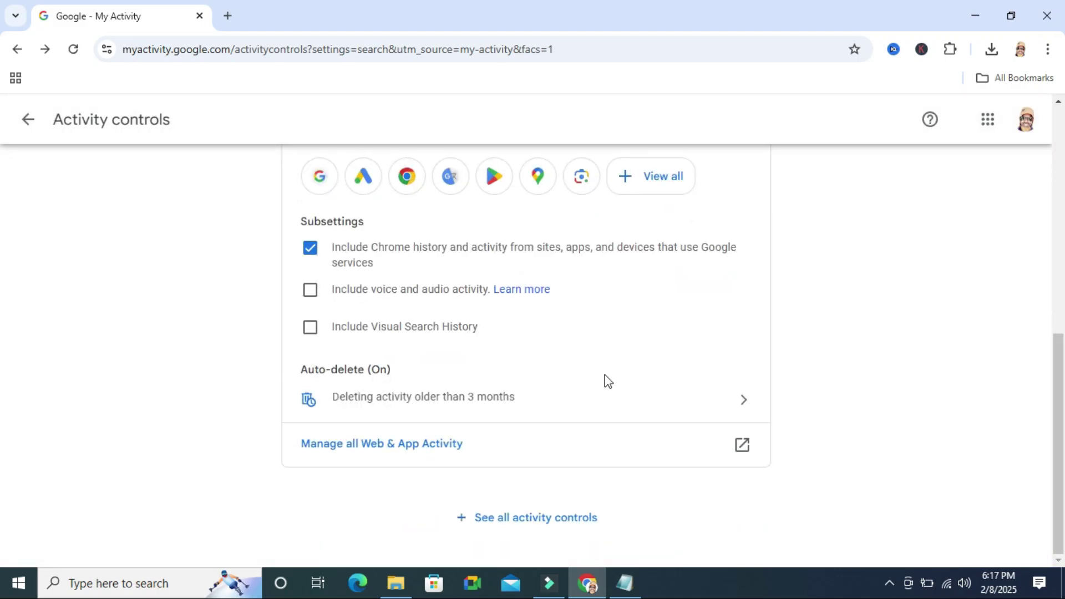
left_click_drag(333, 370, 391, 369)
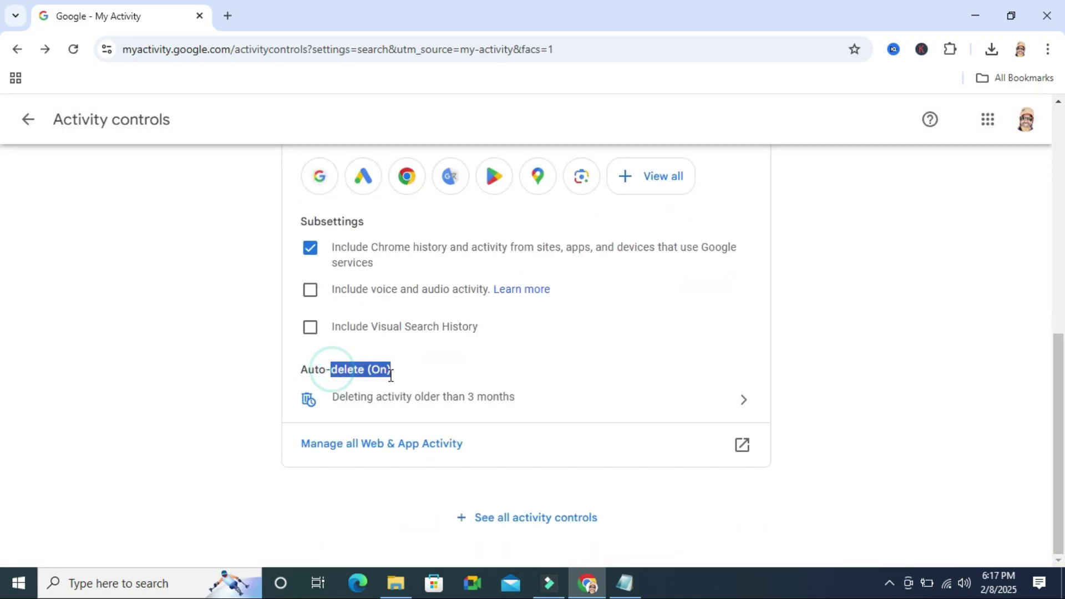
left_click(217, 365)
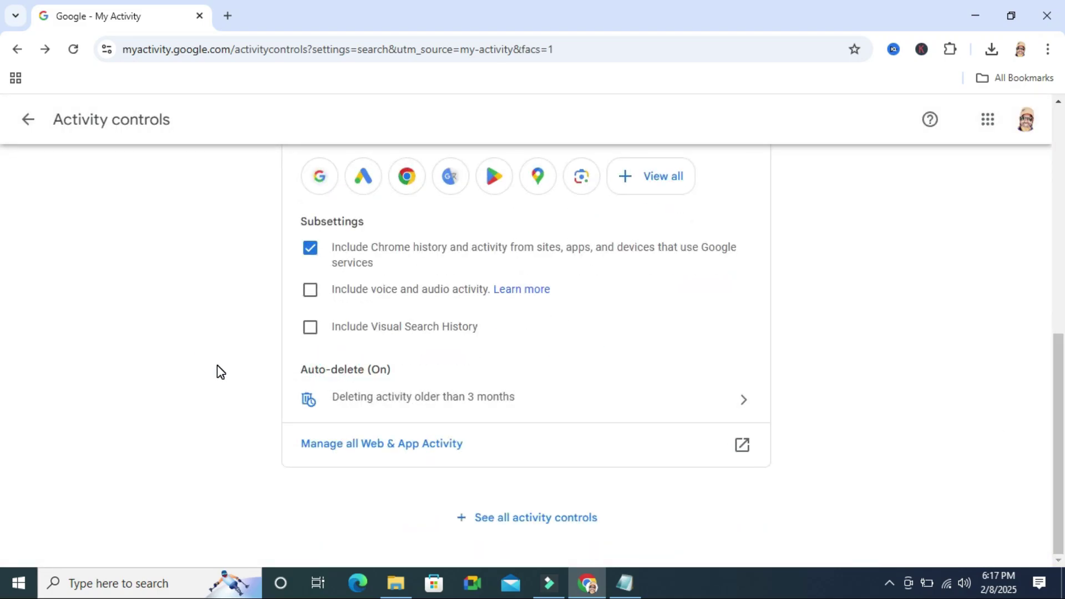